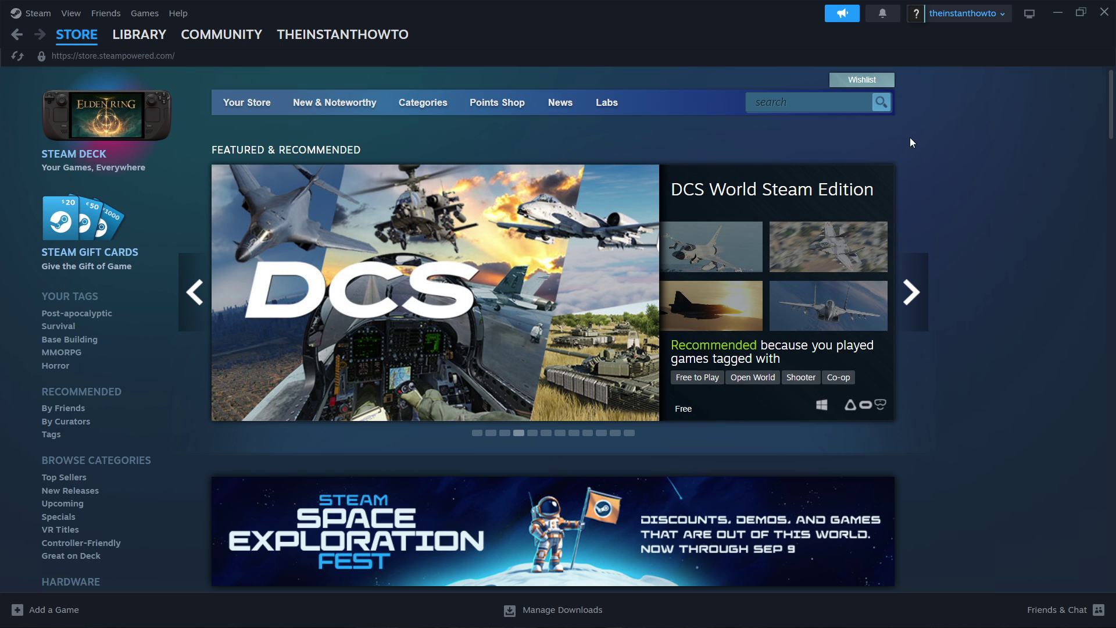
- Switch to the browser, open the official Steam website from the search results and download the Windows installer
key(alt+Tab)
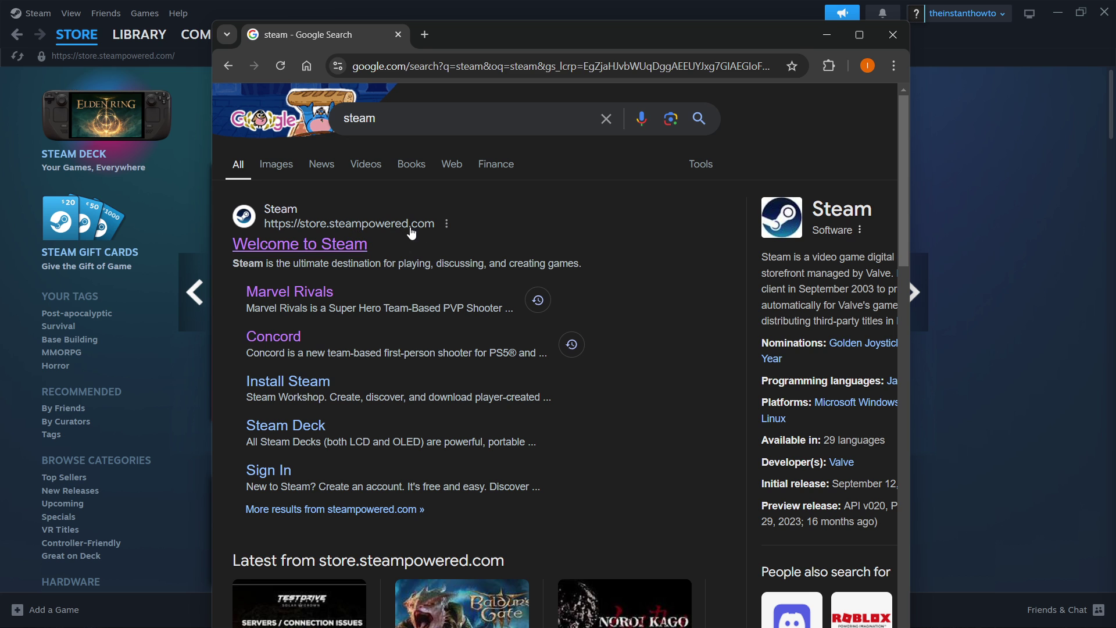
click(319, 254)
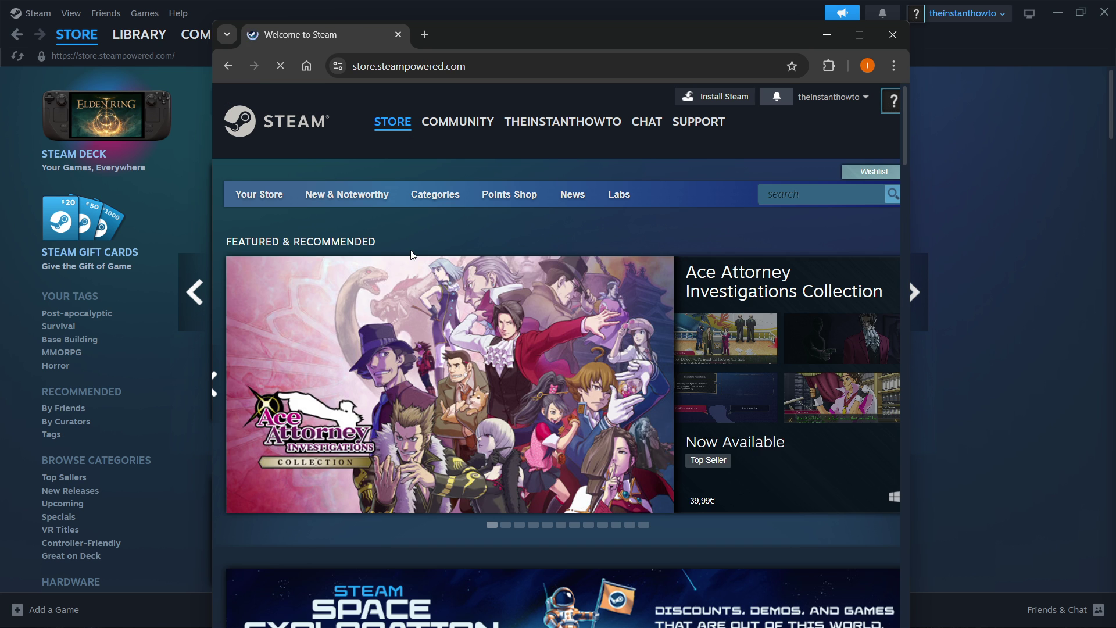
click(716, 98)
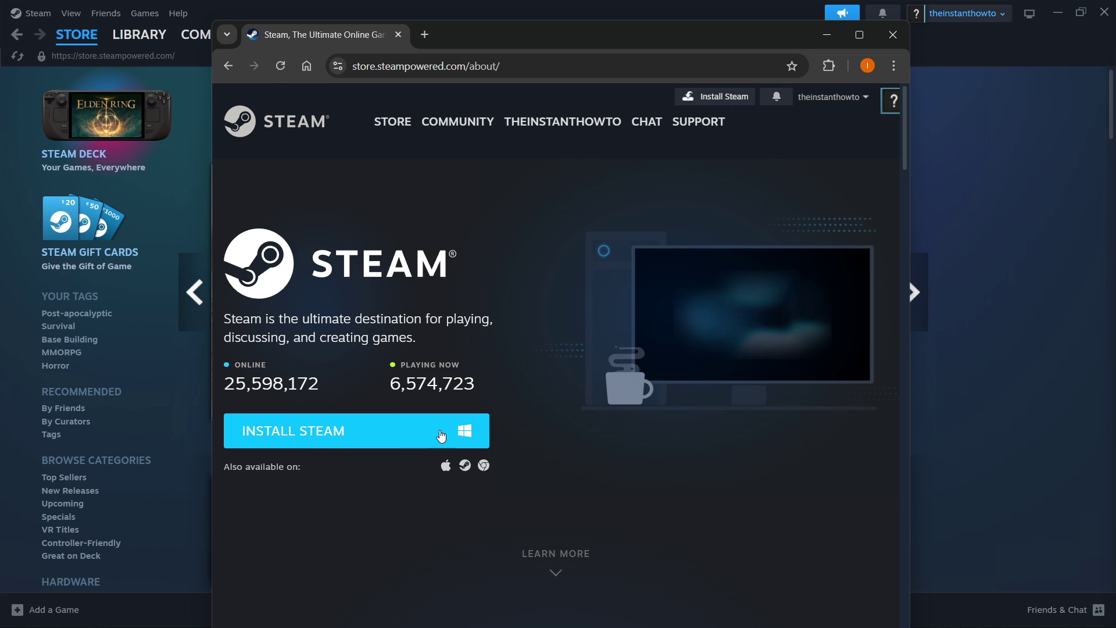
click(458, 439)
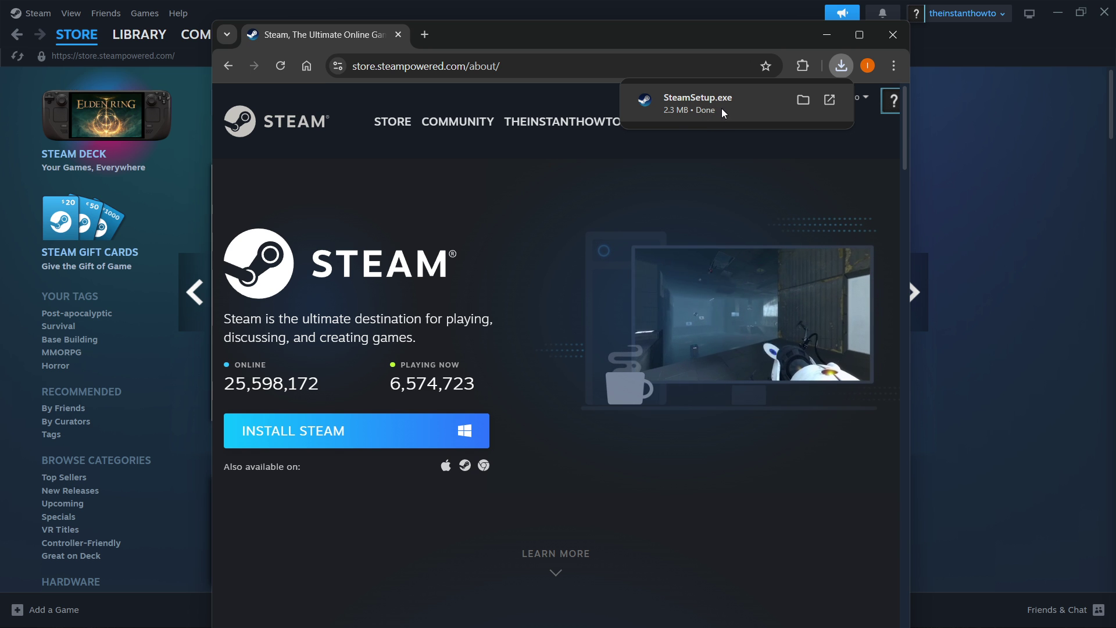
- Run SteamSetup.exe and proceed with English as the language and C:\Program Files (x86)\Steam\ as the destination folder
click(716, 109)
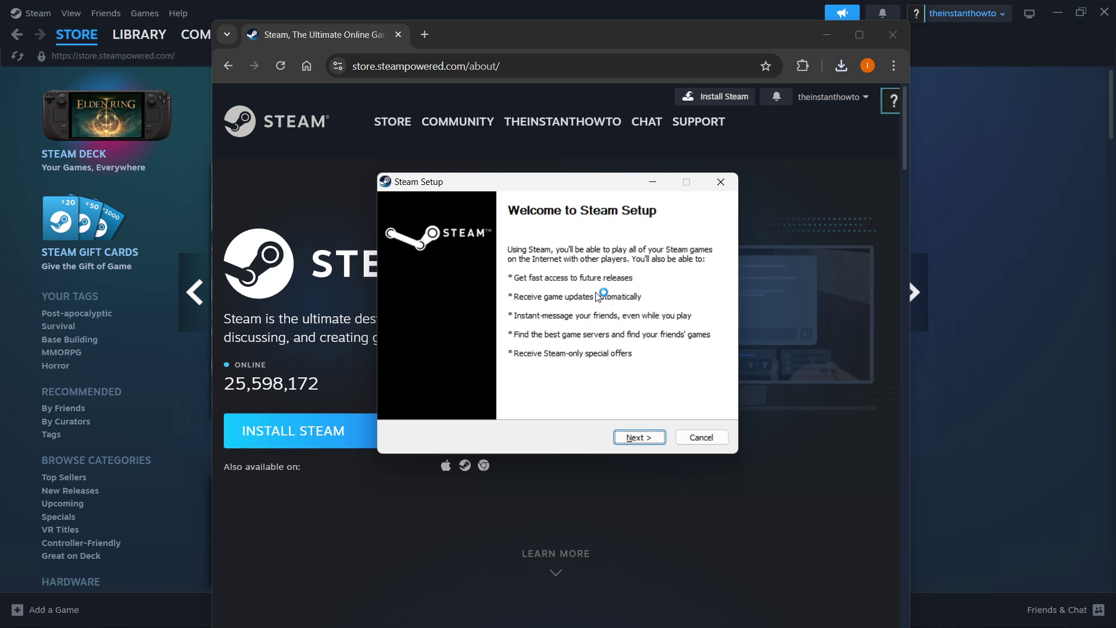
click(639, 442)
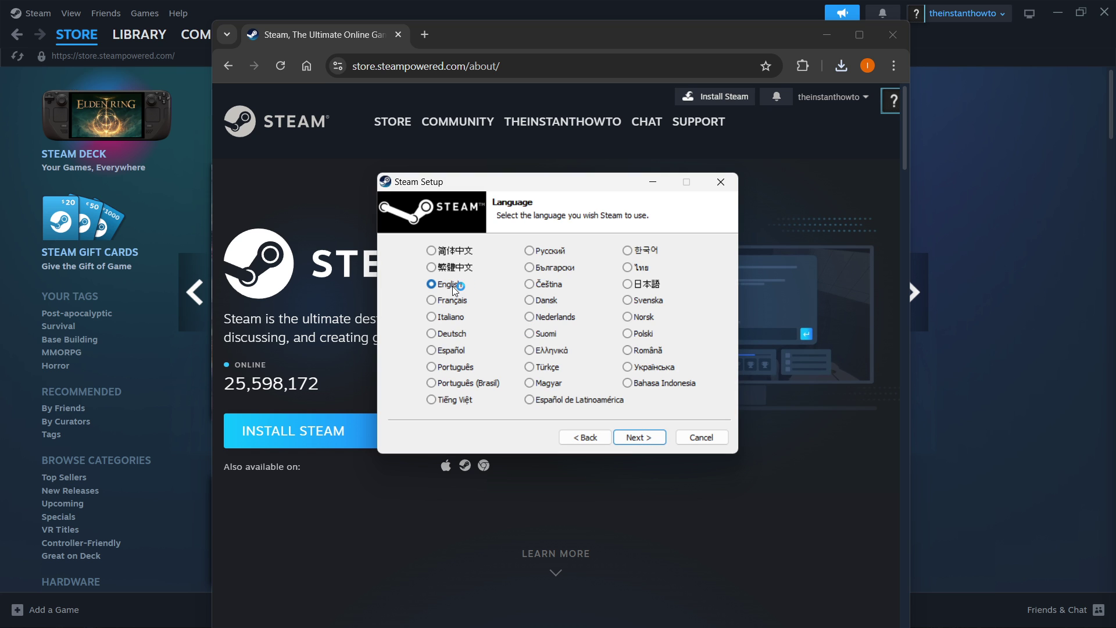
click(638, 438)
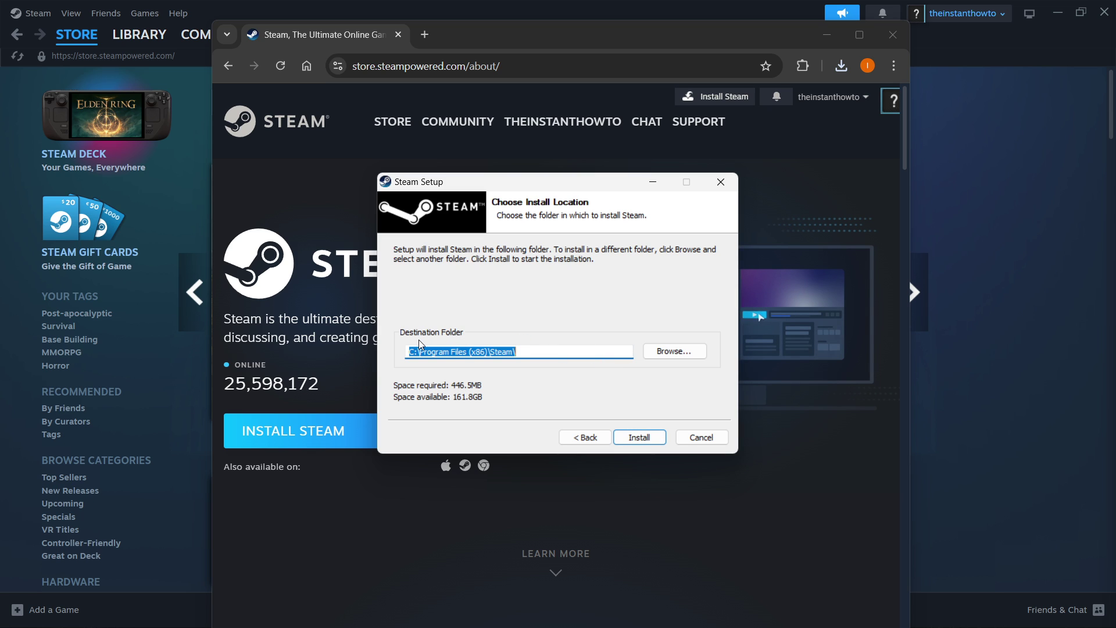
click(532, 351)
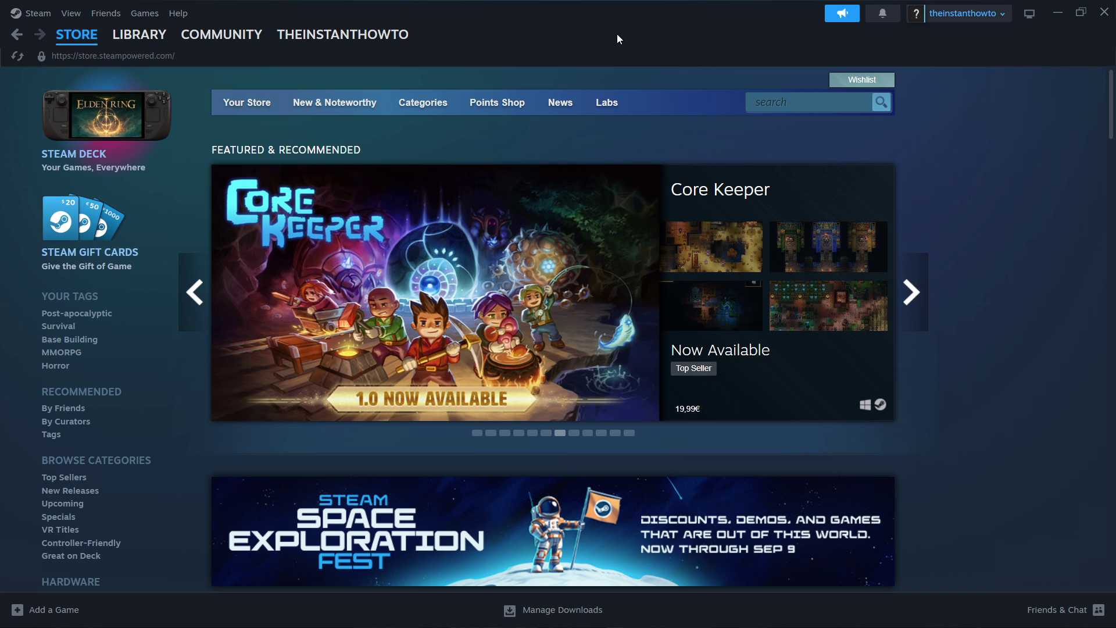
- Search the Steam client's store for "nba" and open the NBA 2K25 product page
click(81, 37)
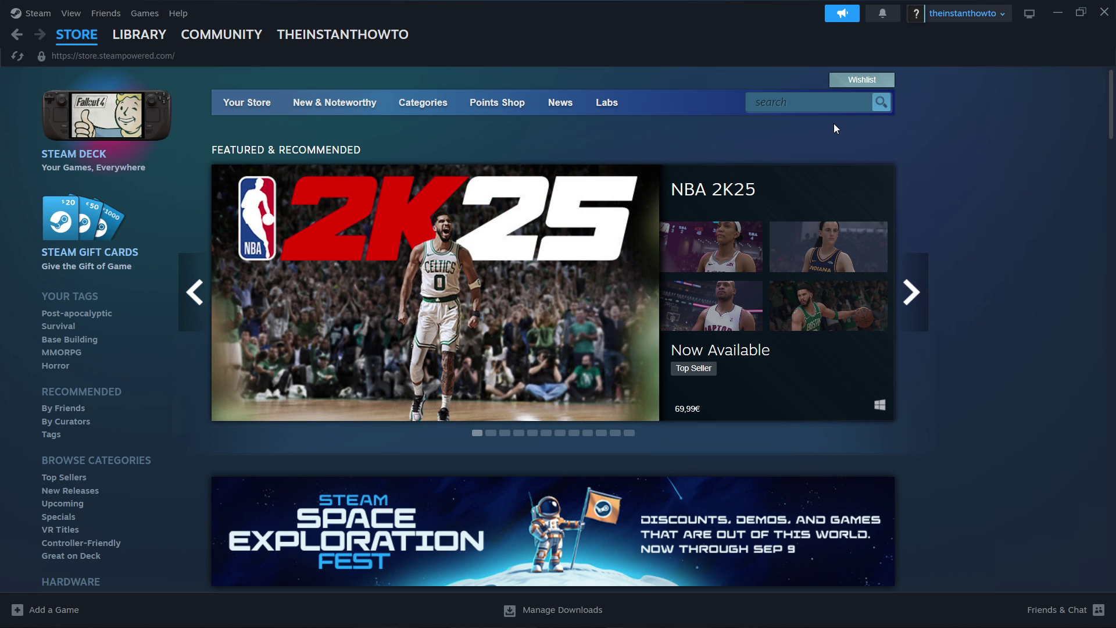
click(806, 110)
text(nba)
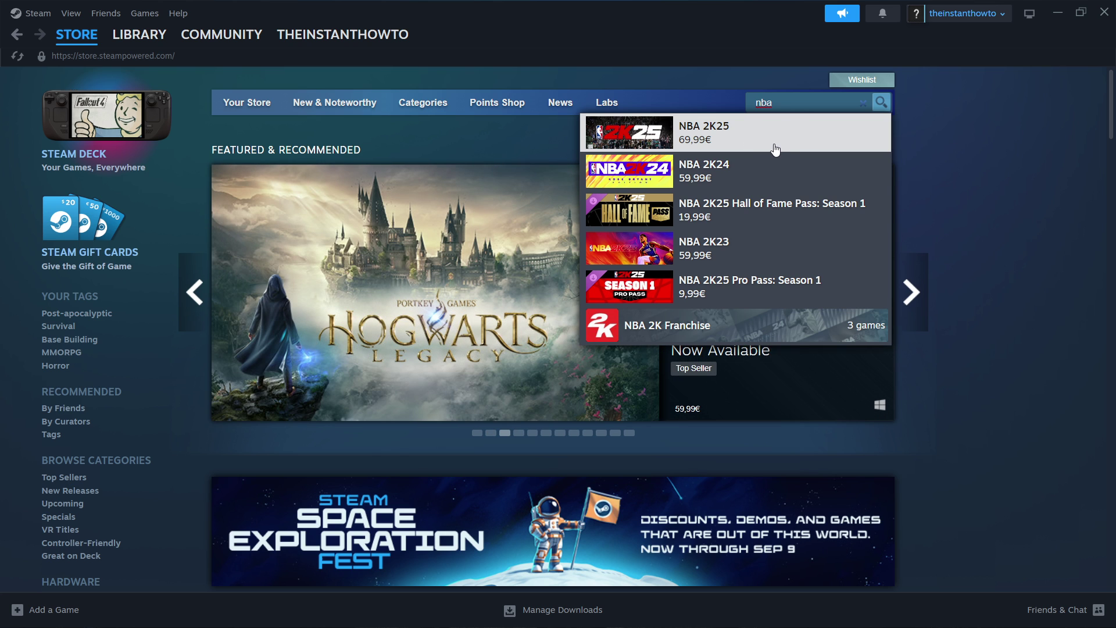
click(779, 143)
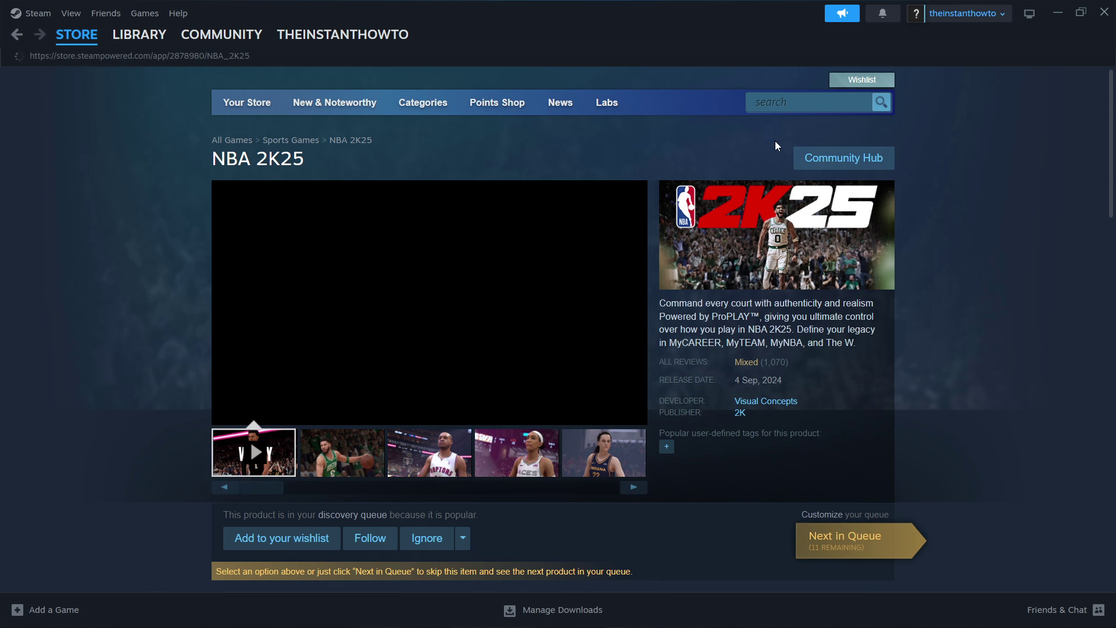
- Add the NBA 2K25 Standard Edition to the cart and view the shopping cart
scroll(77, 304, down, 4)
scroll(78, 305, down, 3)
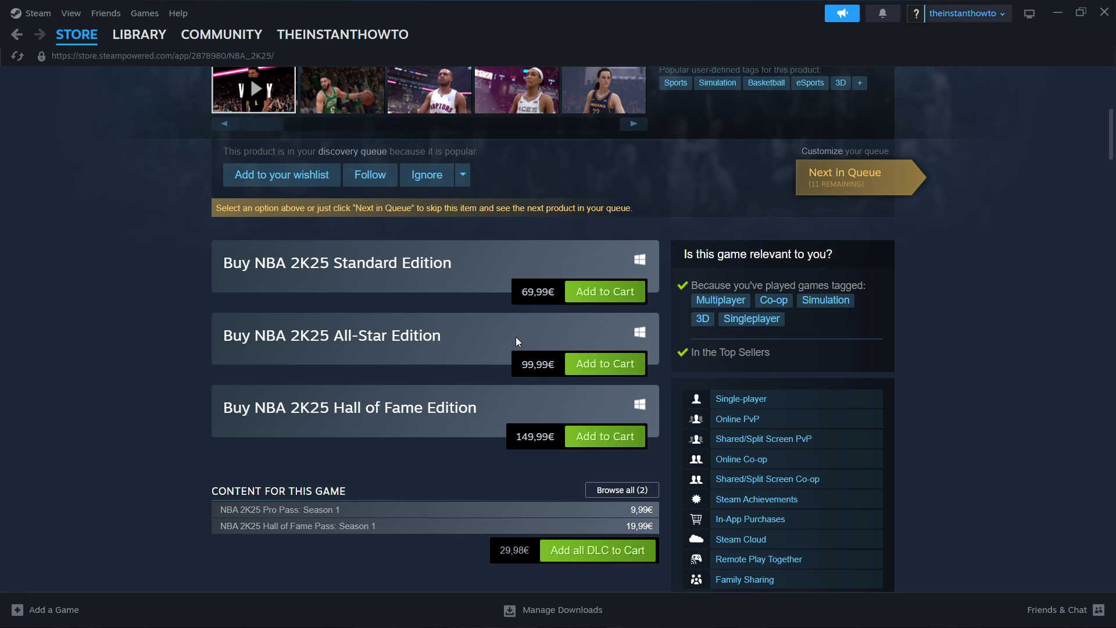
scroll(516, 312, down, 2)
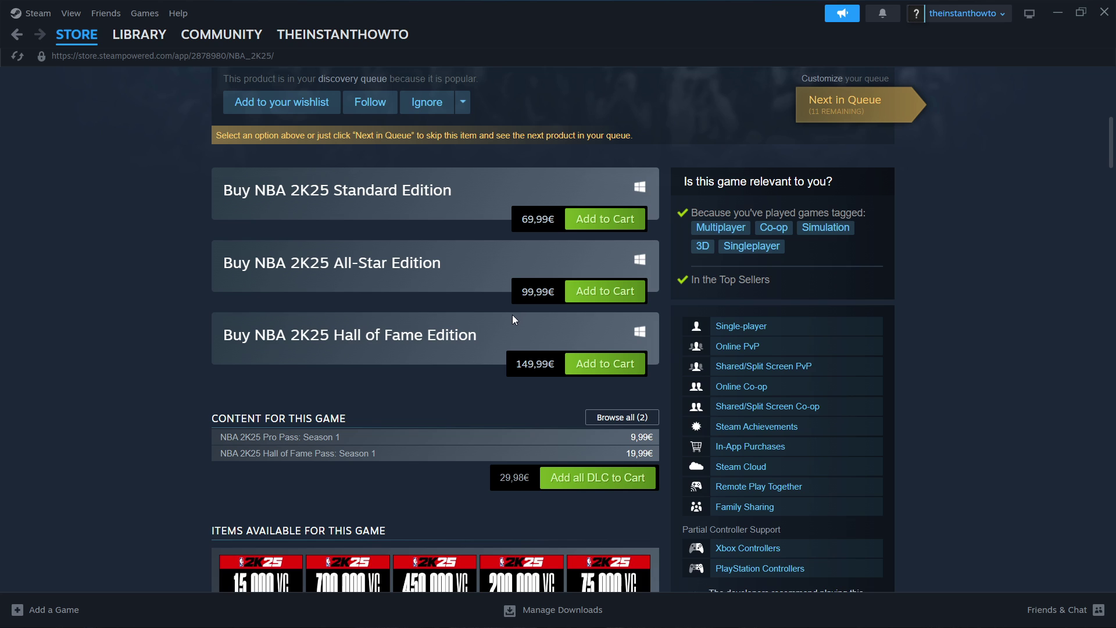
scroll(511, 315, up, 2)
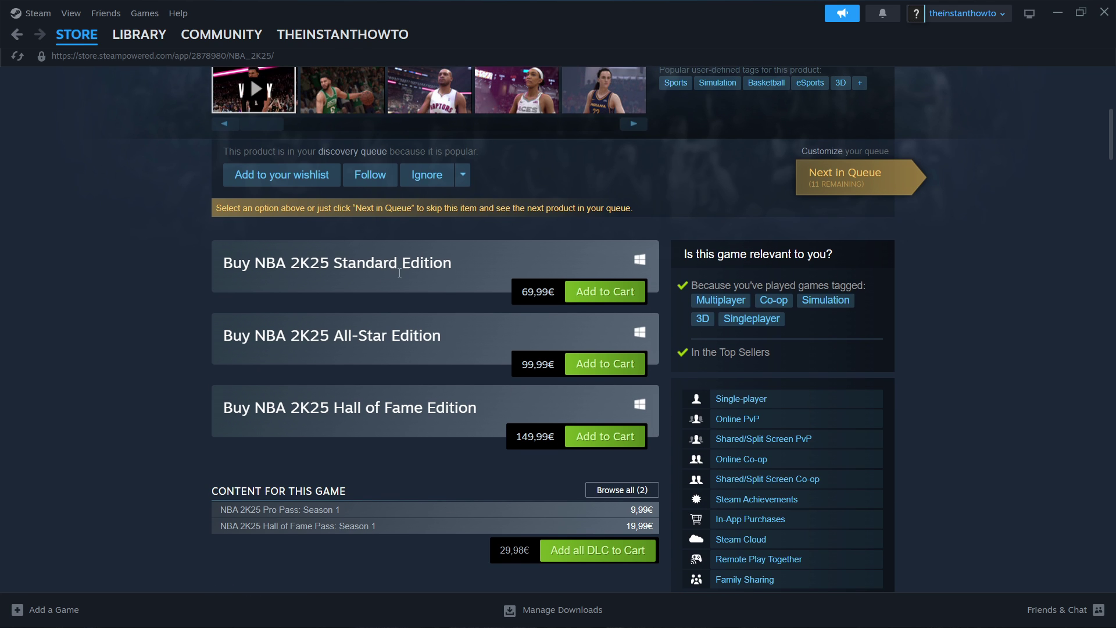
click(587, 292)
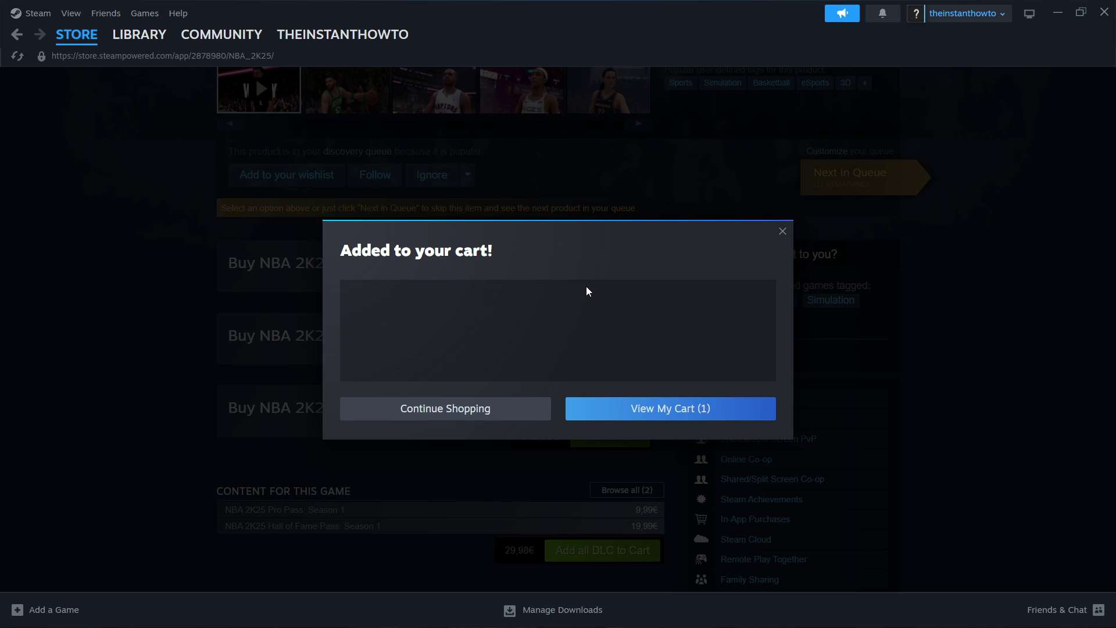
click(661, 419)
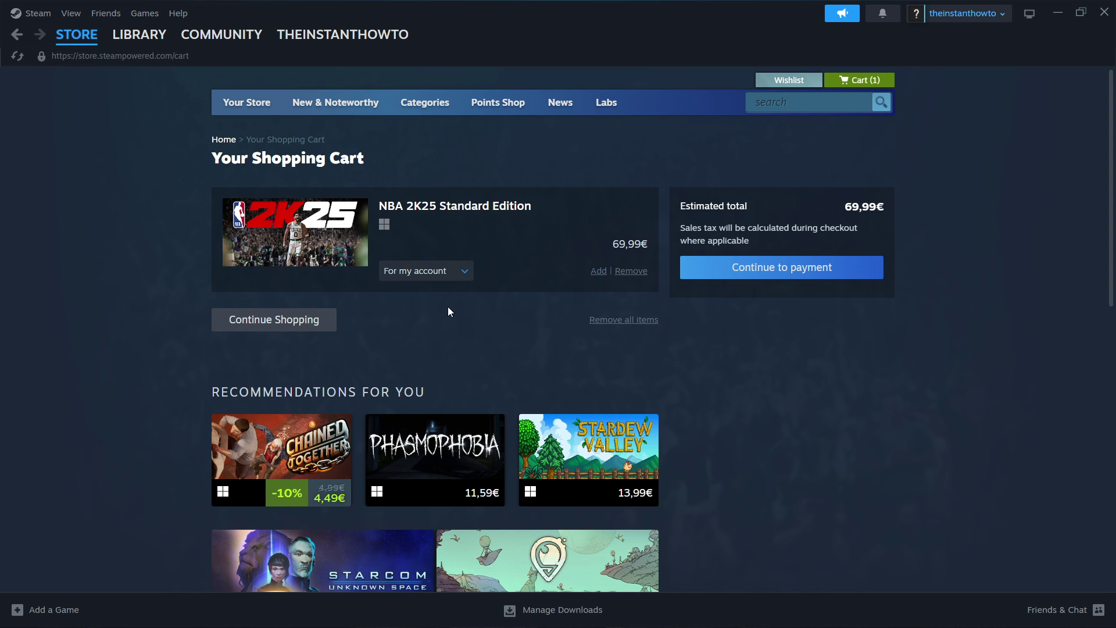
- Assign the NBA 2K25 purchase to "For my account" and continue to payment
click(442, 274)
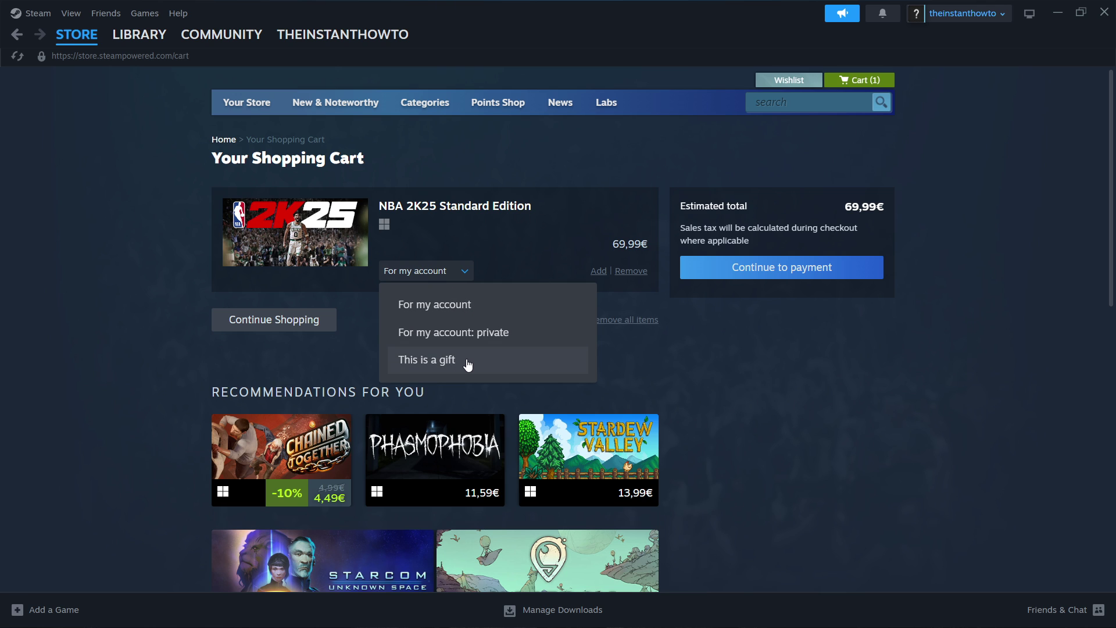
click(466, 307)
click(463, 272)
click(483, 307)
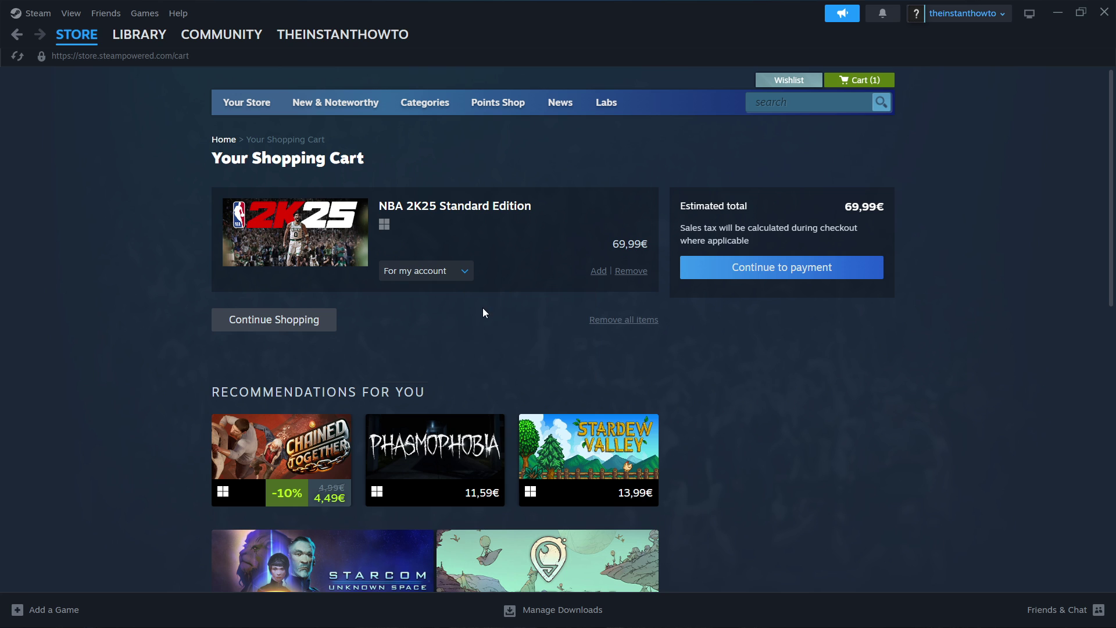
click(783, 269)
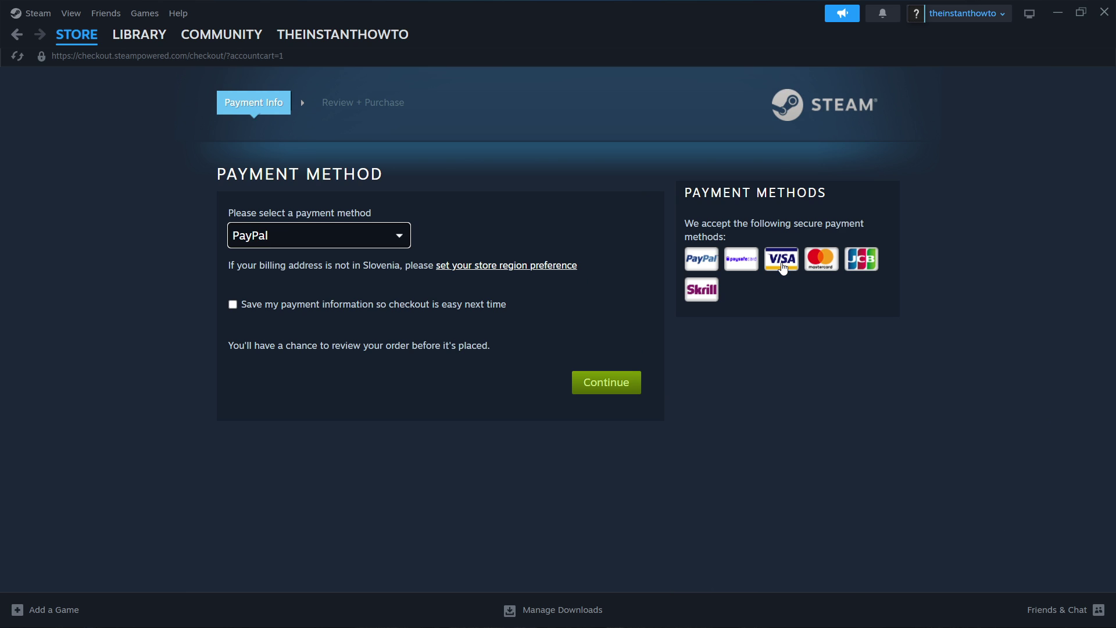
- Look through the available payment methods and keep PayPal selected for the purchase
click(384, 242)
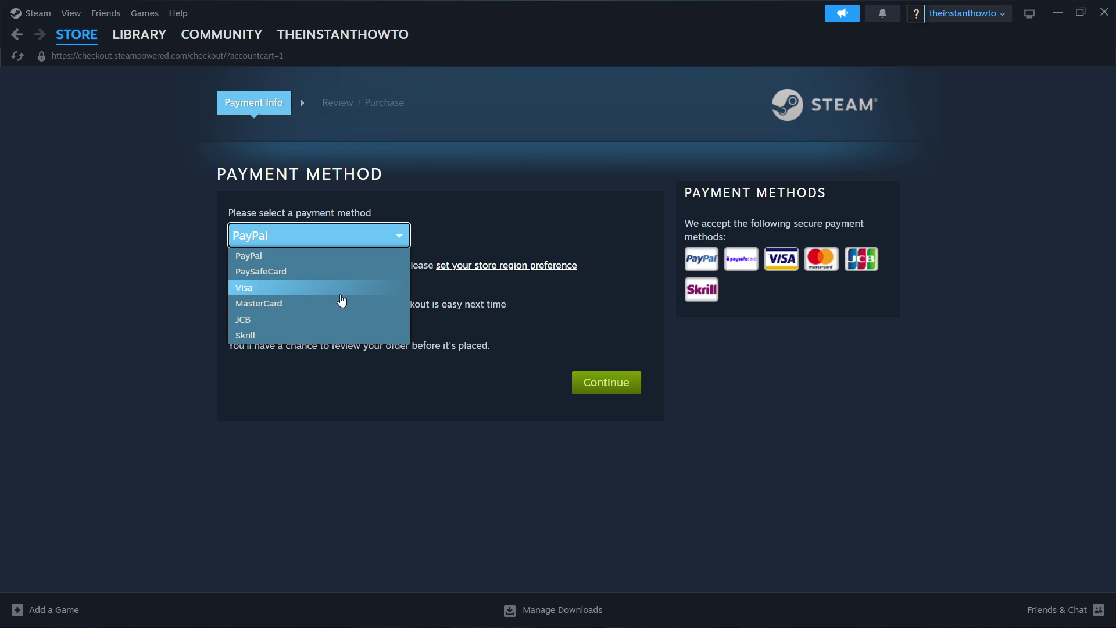
click(326, 242)
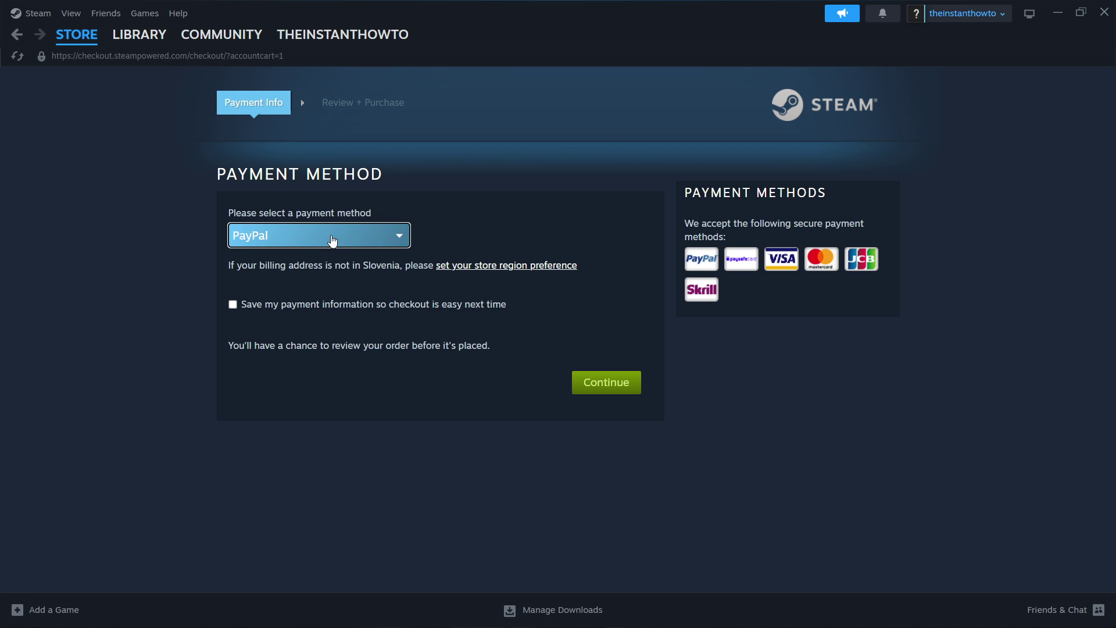
click(605, 385)
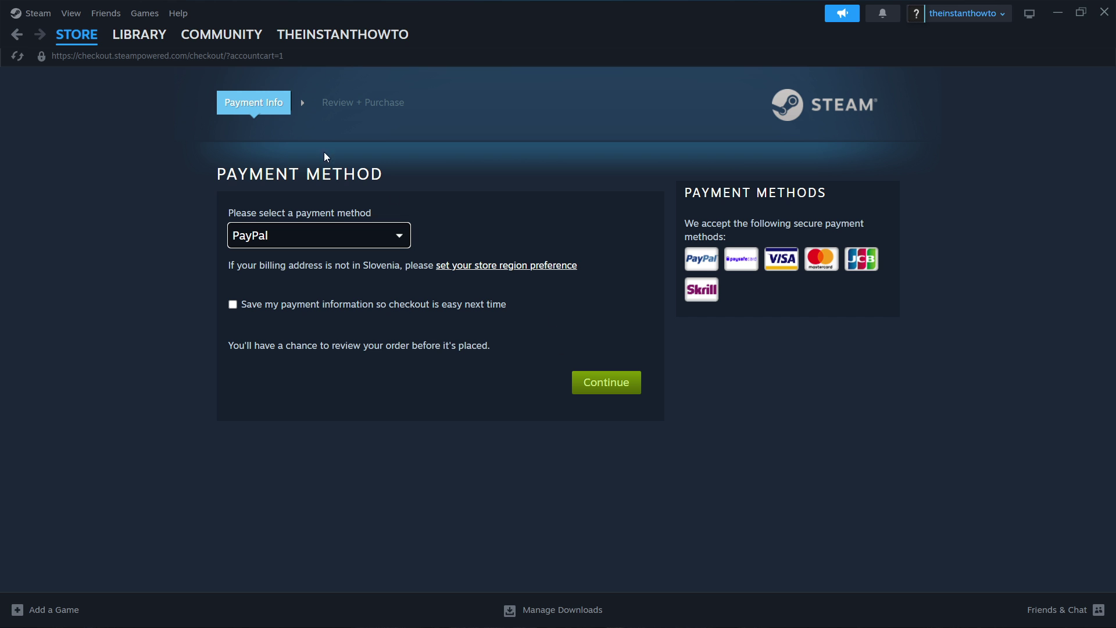
- Open the game library and check its content type filter, leaving it on Games
click(145, 39)
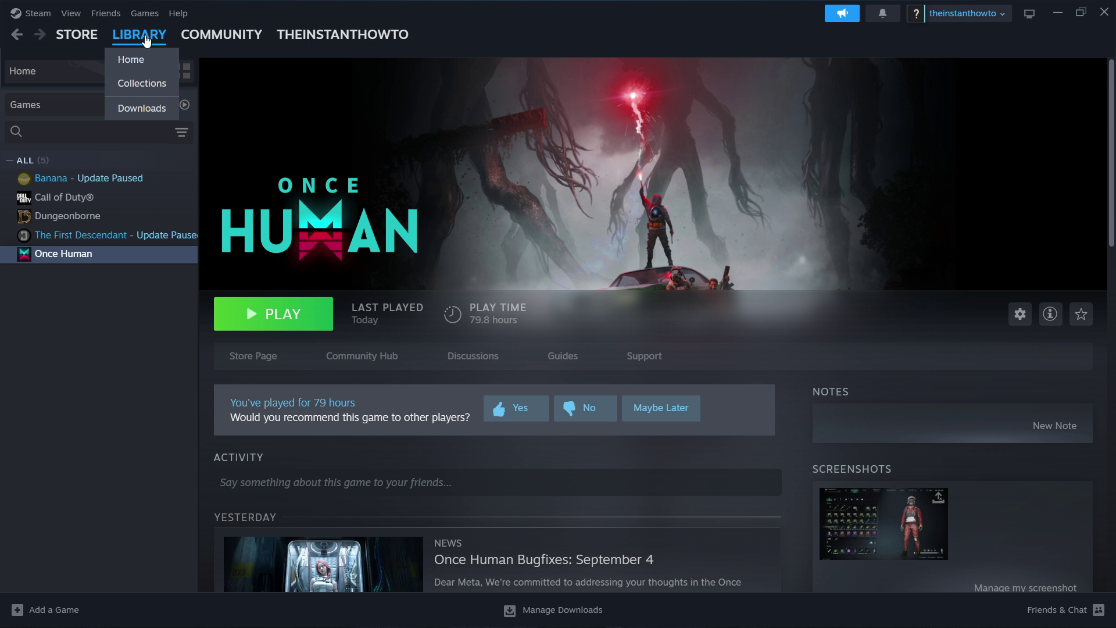
click(67, 104)
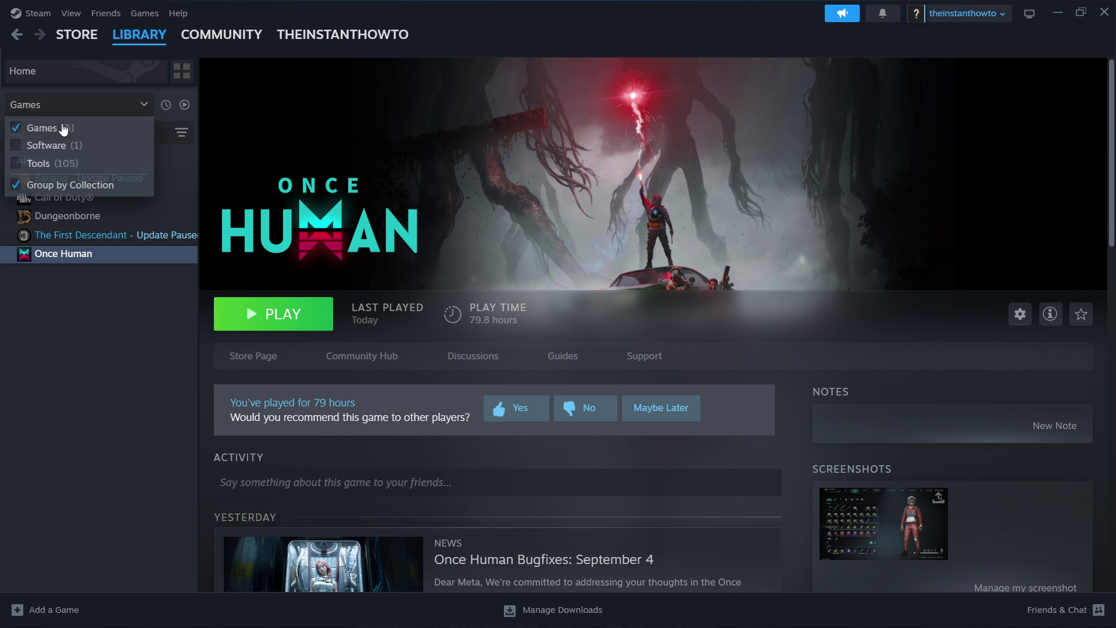
click(76, 107)
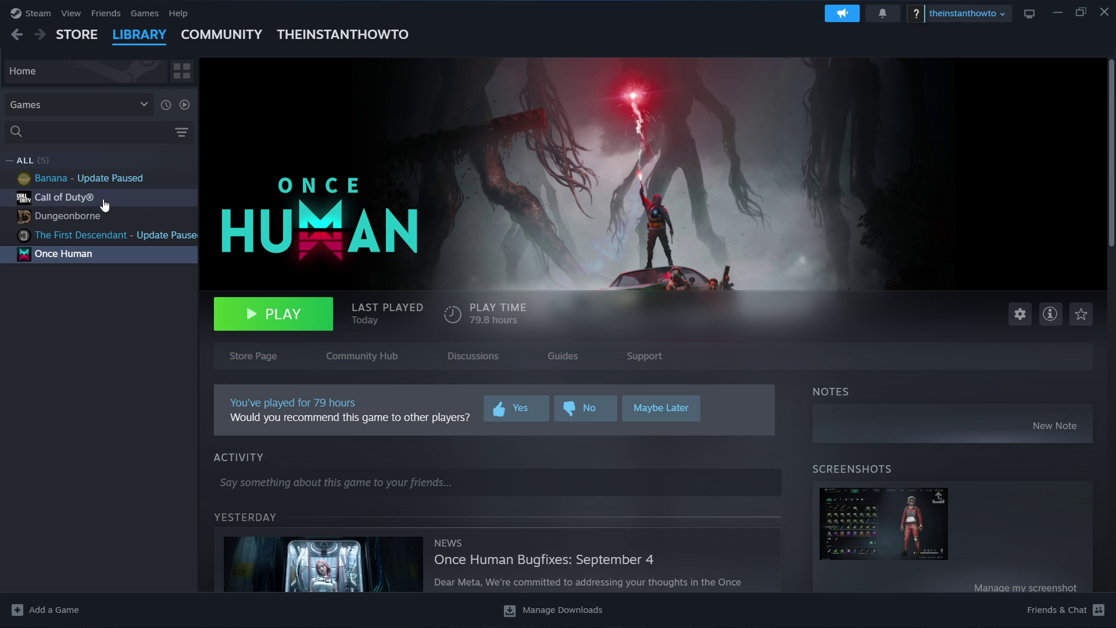
- View Dungeonborne's install options, dismiss them without installing, and open Once Human's library page
click(96, 219)
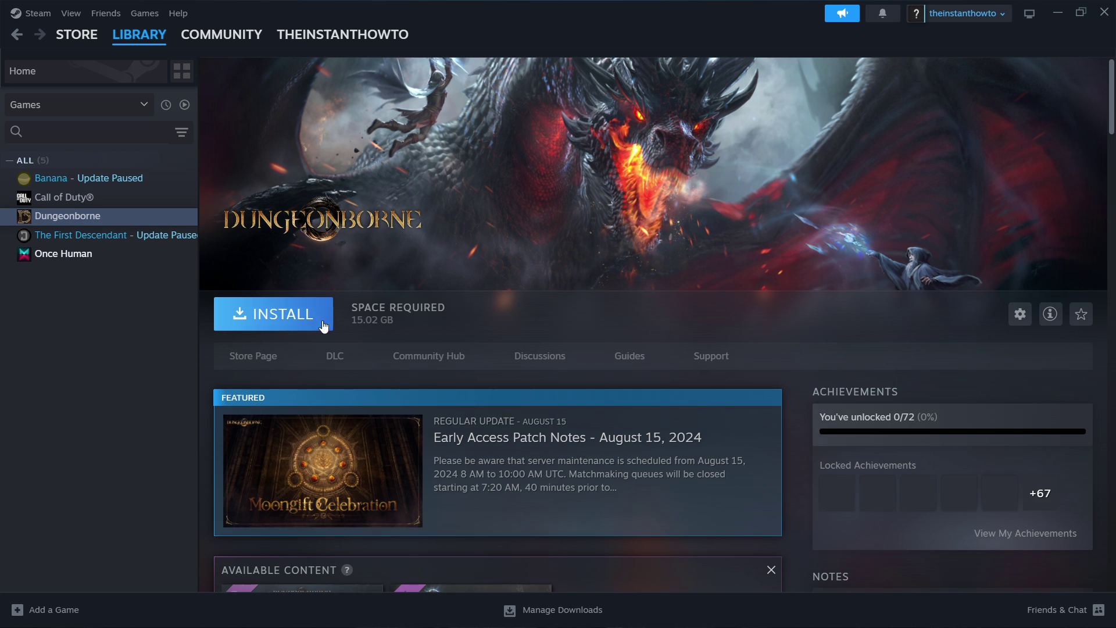
click(282, 321)
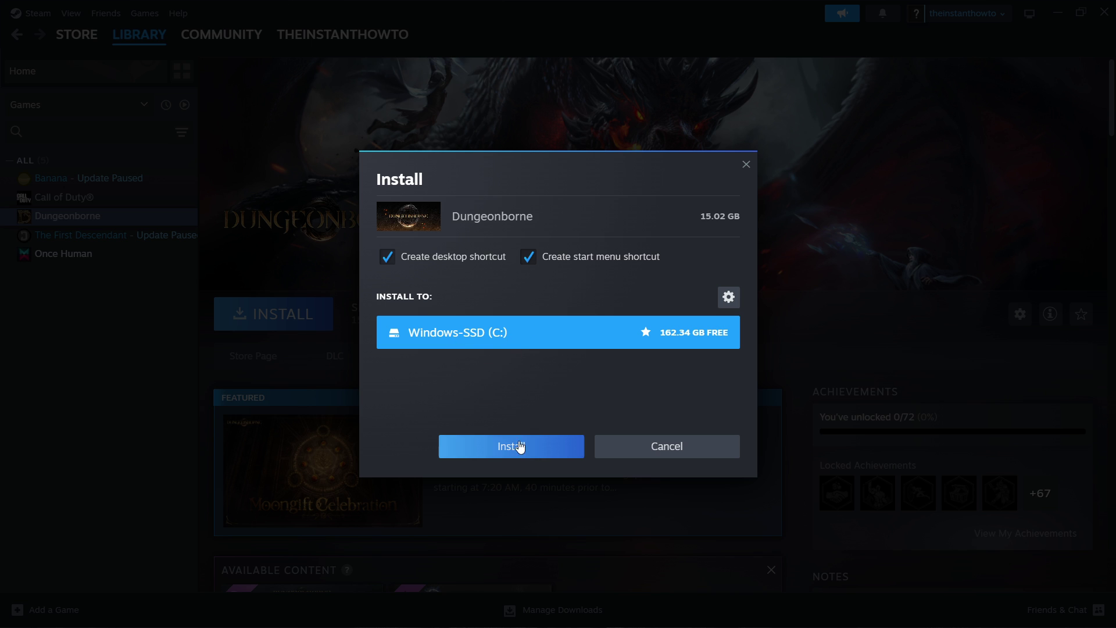
click(747, 165)
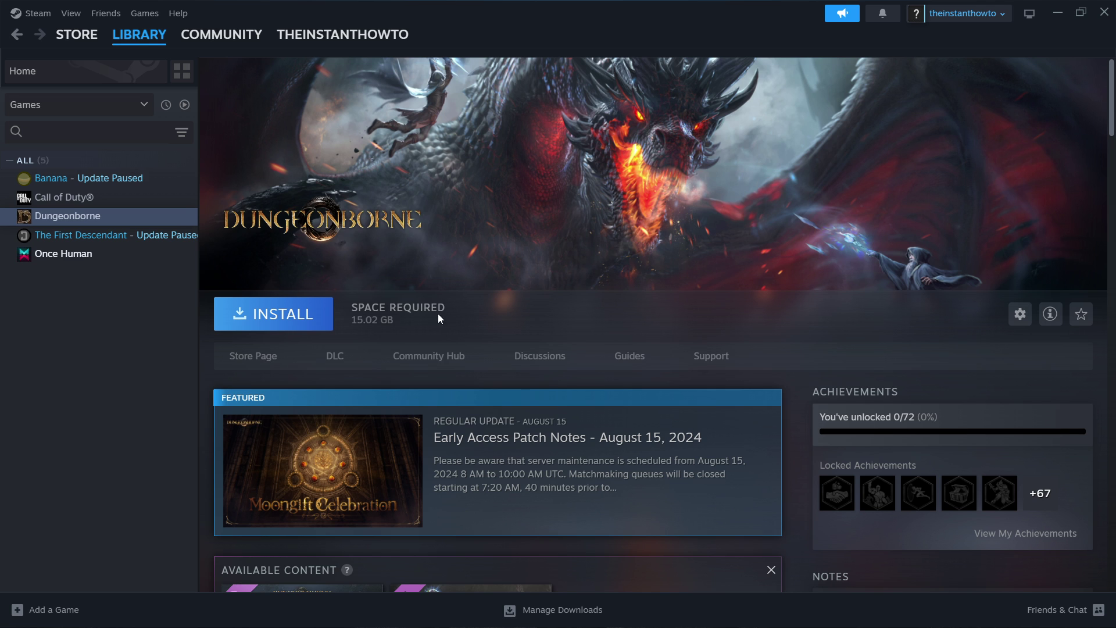
click(100, 256)
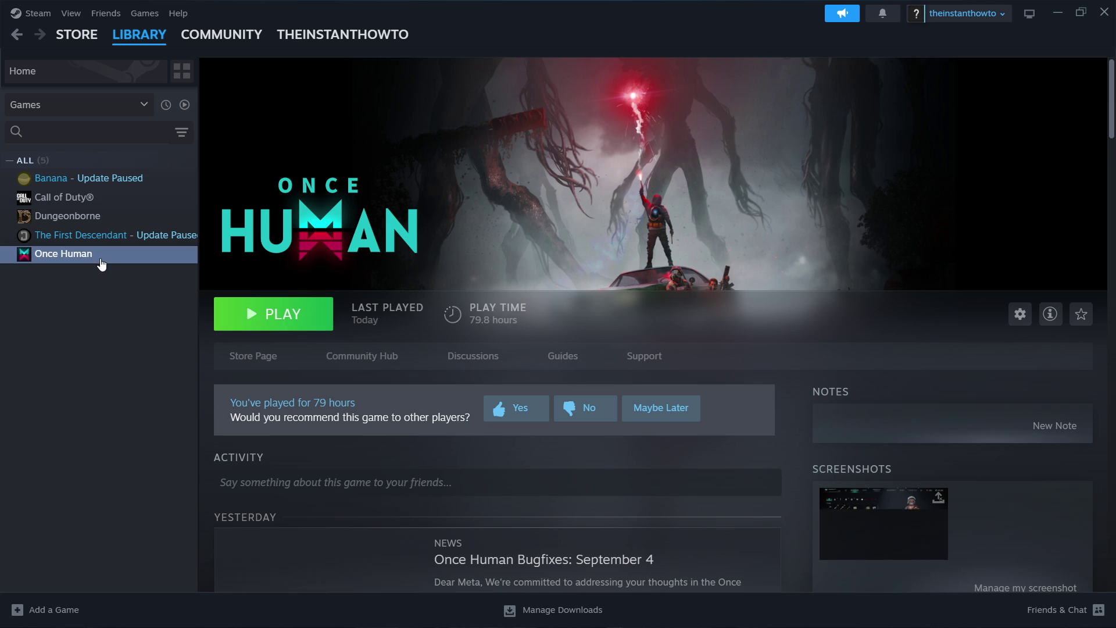